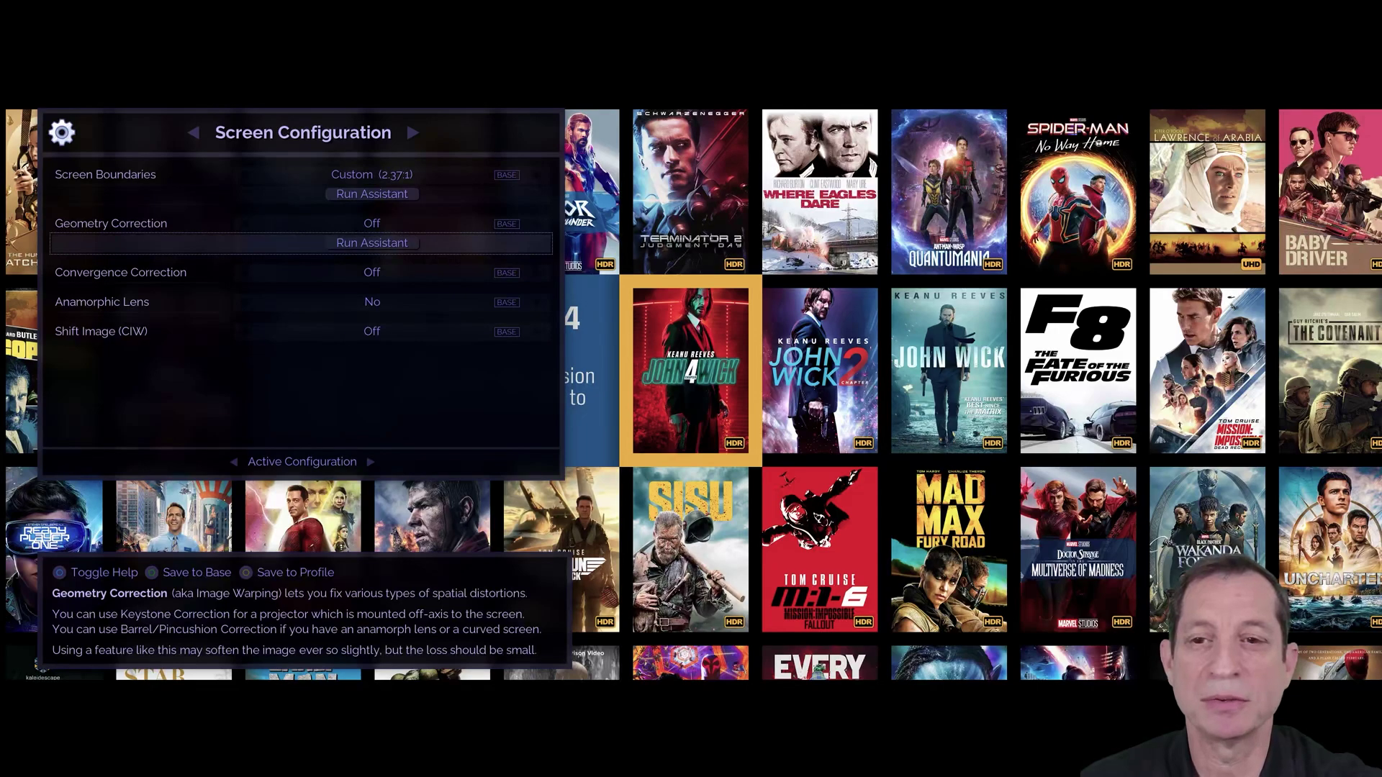
Run the Geometry Correction assistant and try a lower-right corner anchor offset of -45:+0 before clearing it.
key("Return")
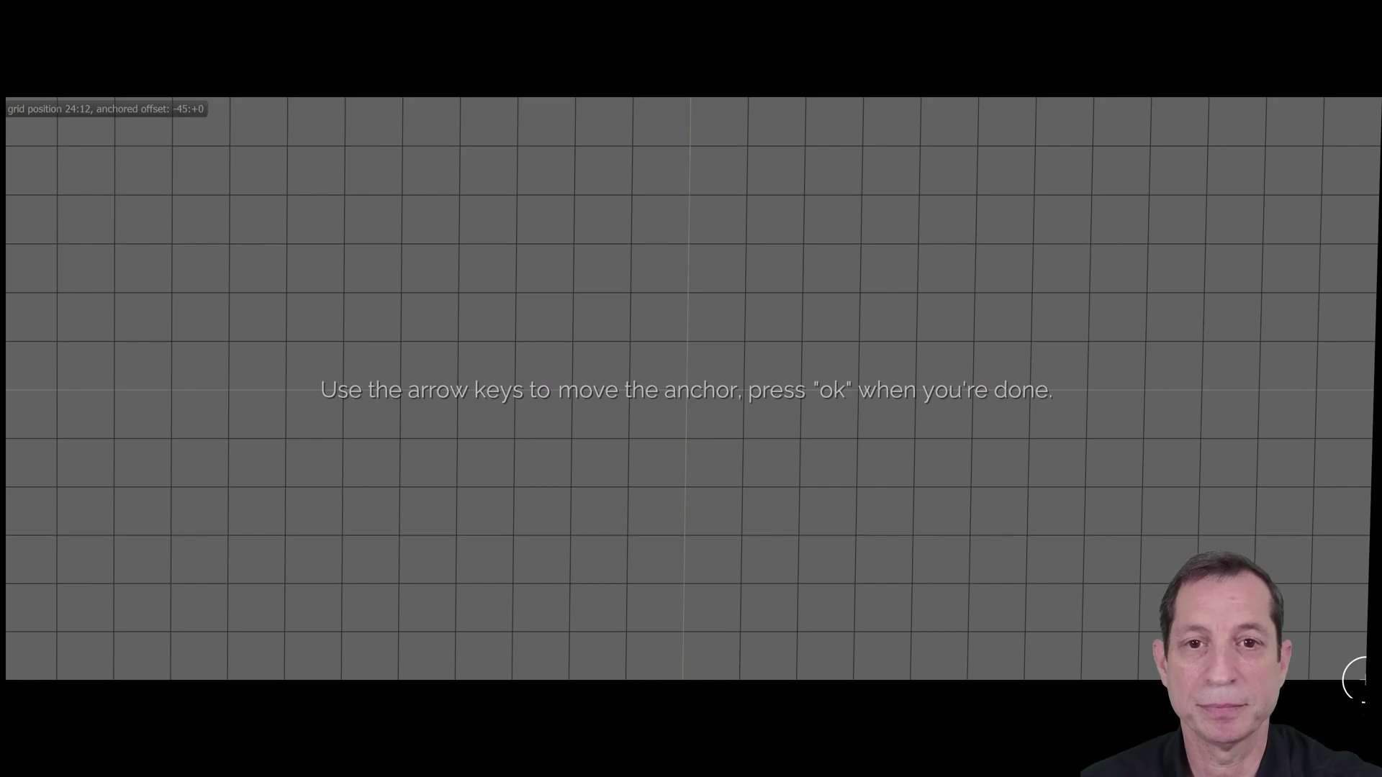
key("Return")
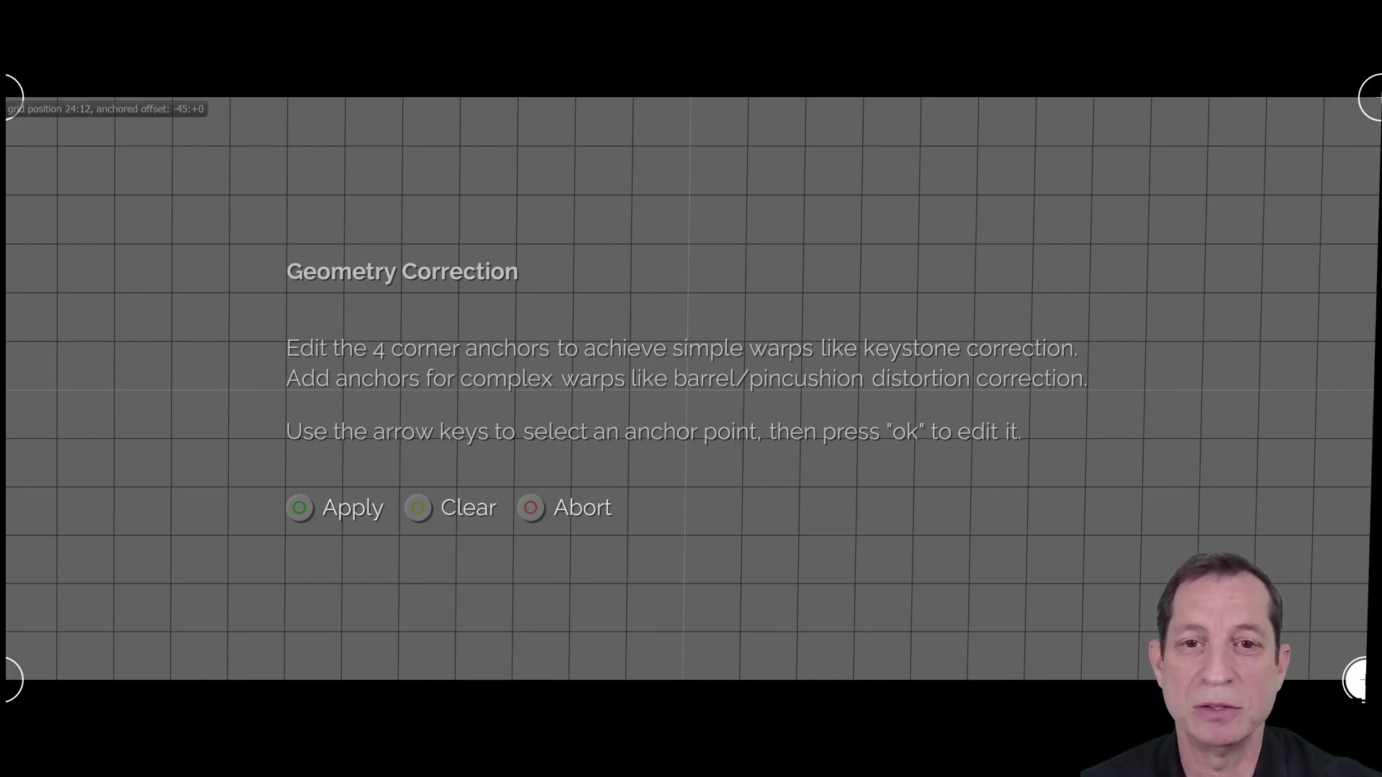
key("Return")
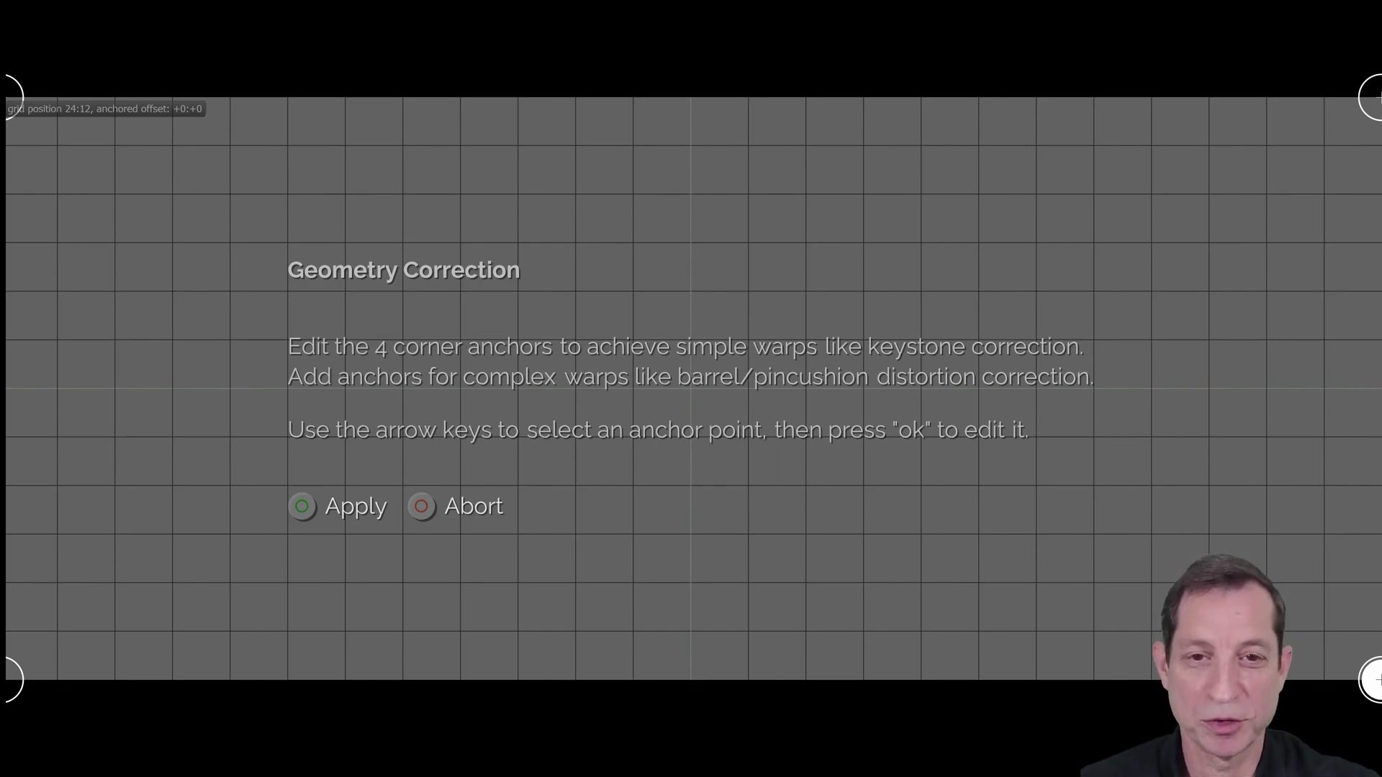
Add an anchor at the middle of the grid's right edge, grid position 24:6, and move it inward.
key("Up")
key("Up")
key("Up")
key("Up")
key("Up")
key("Up")
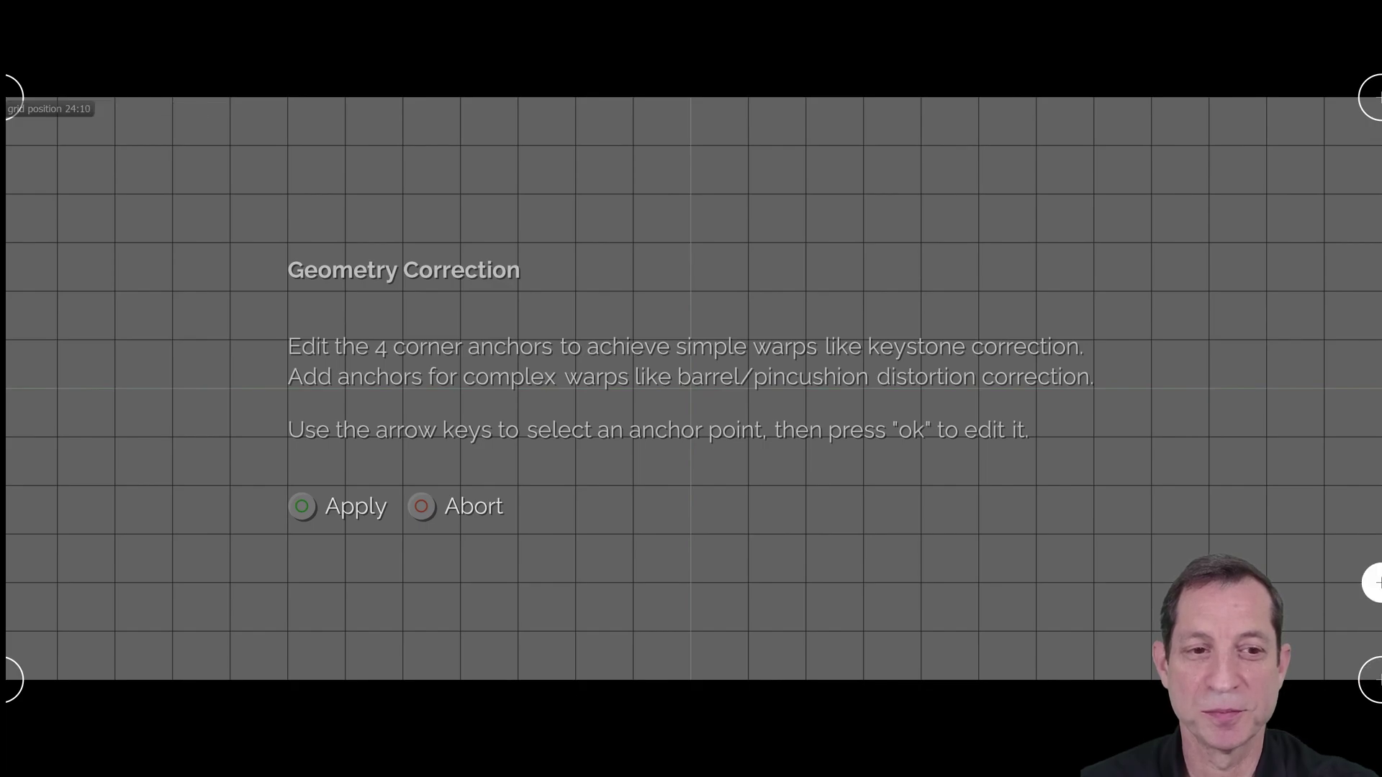
key("Return")
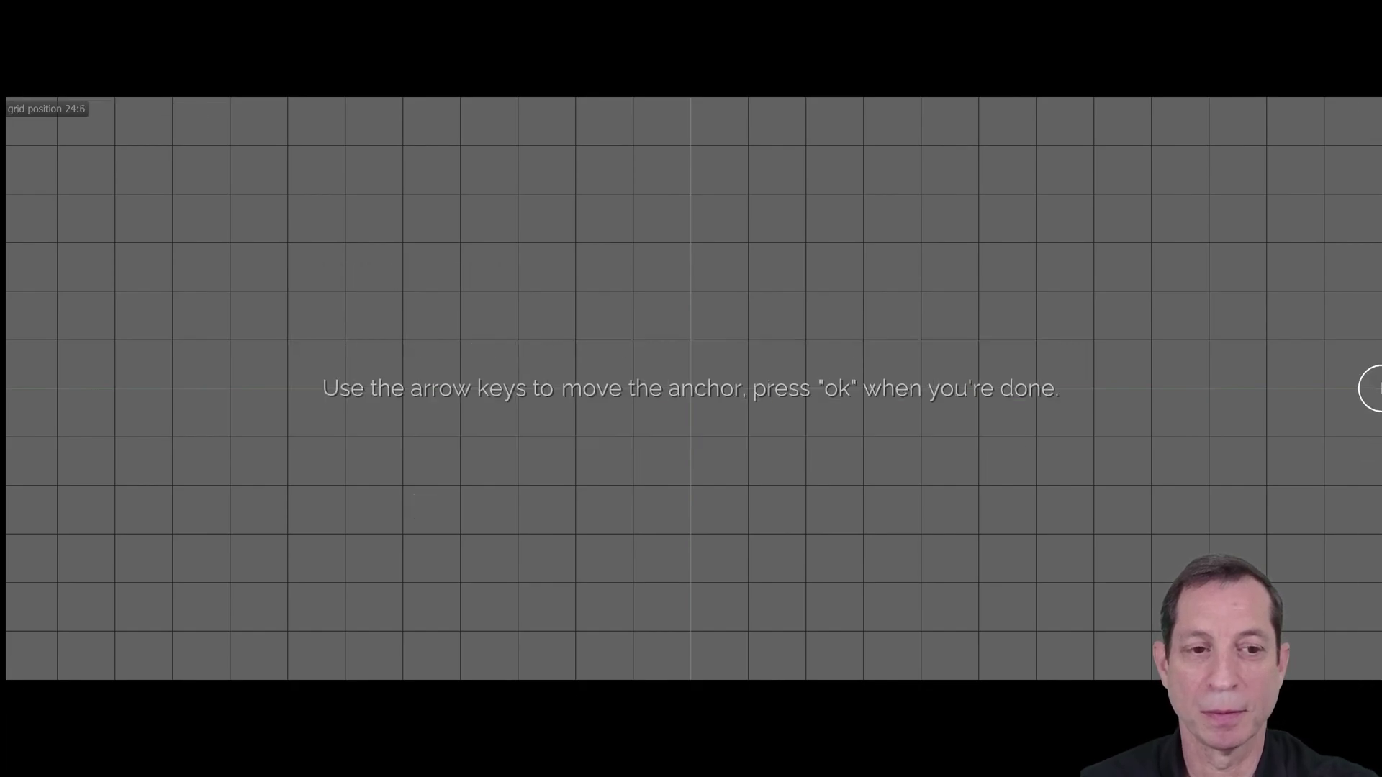
key("Left")
key("Left")
key("Left")
key("Left")
key("Left")
key("Left")
key("Left")
key("Left")
key("Left")
key("Return")
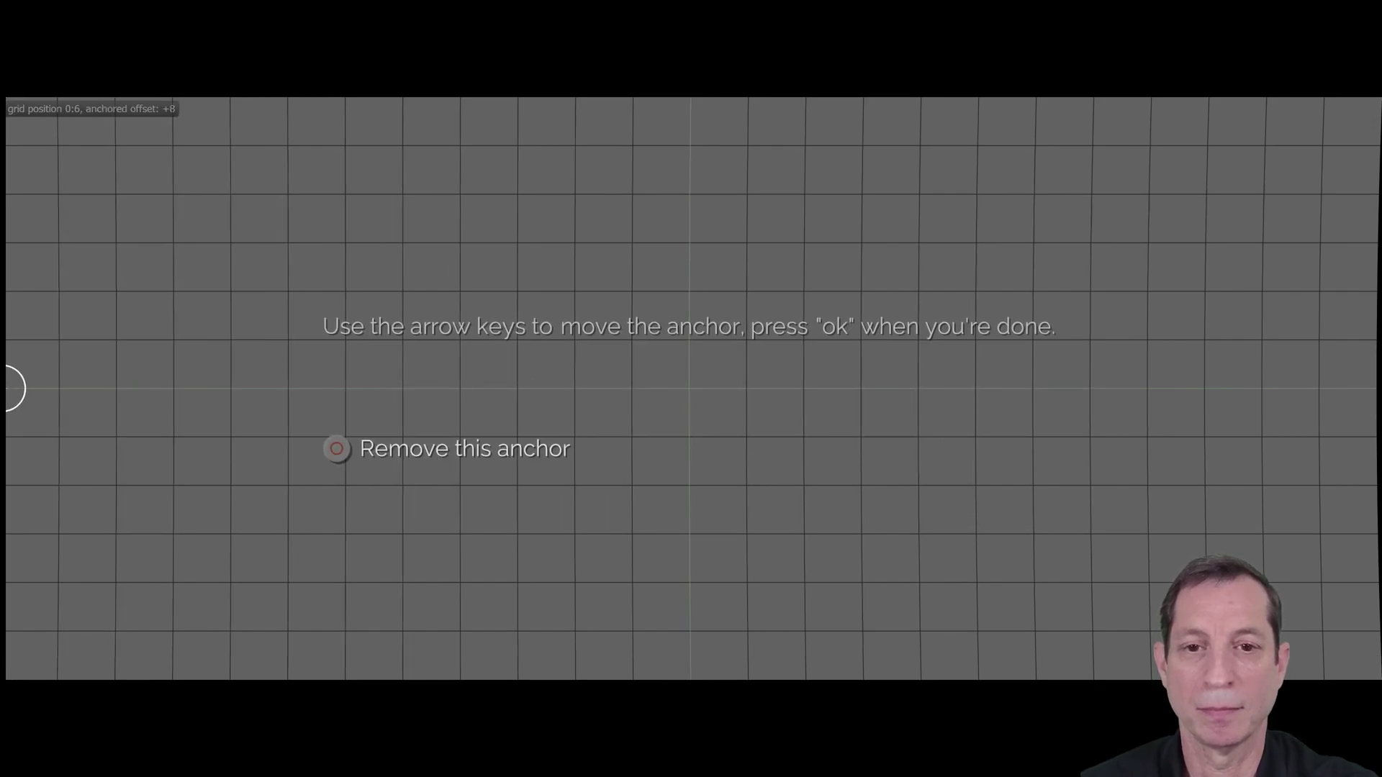
Move the anchor at the middle of the grid's left edge, grid position 0:6, inward to an offset of +15.
key("Right")
key("Right")
key("Right")
key("Right")
key("Right")
key("Right")
key("Right")
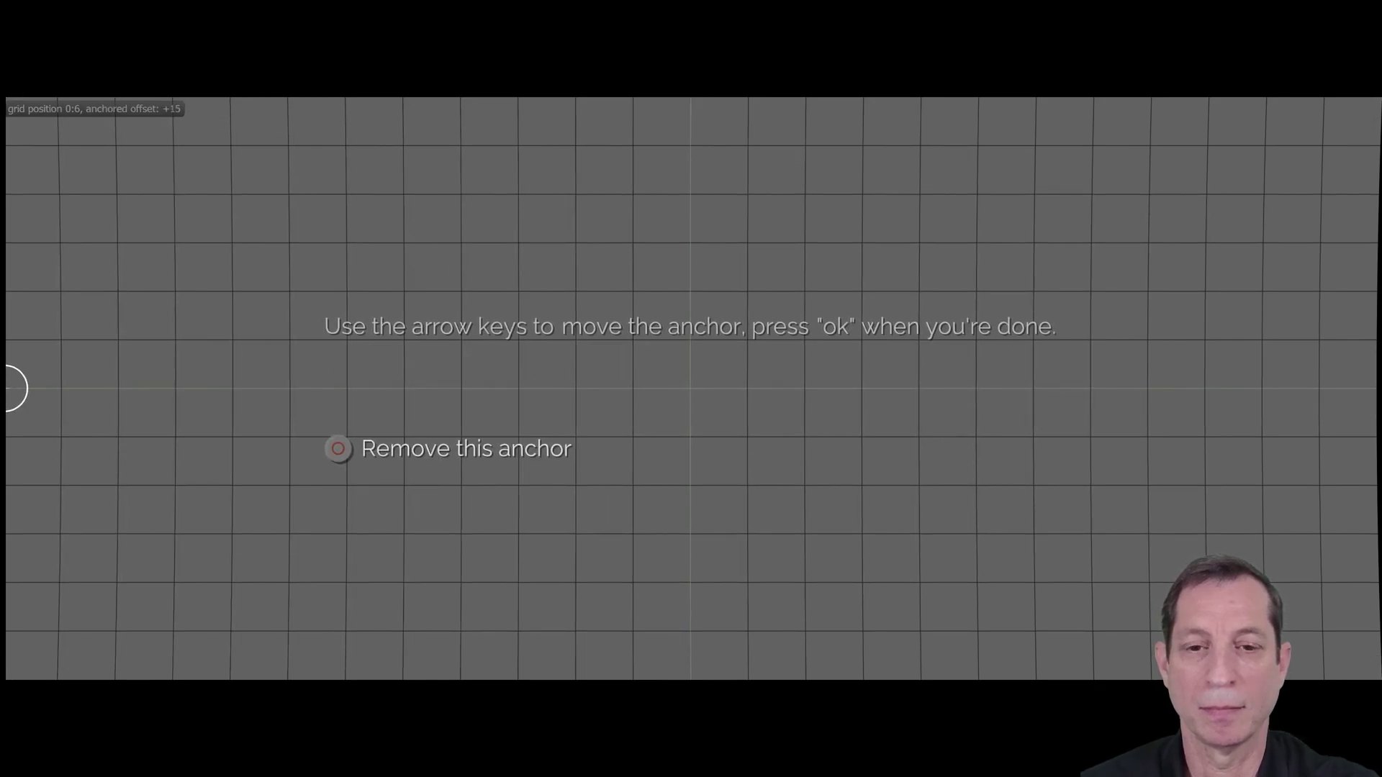
key("Return")
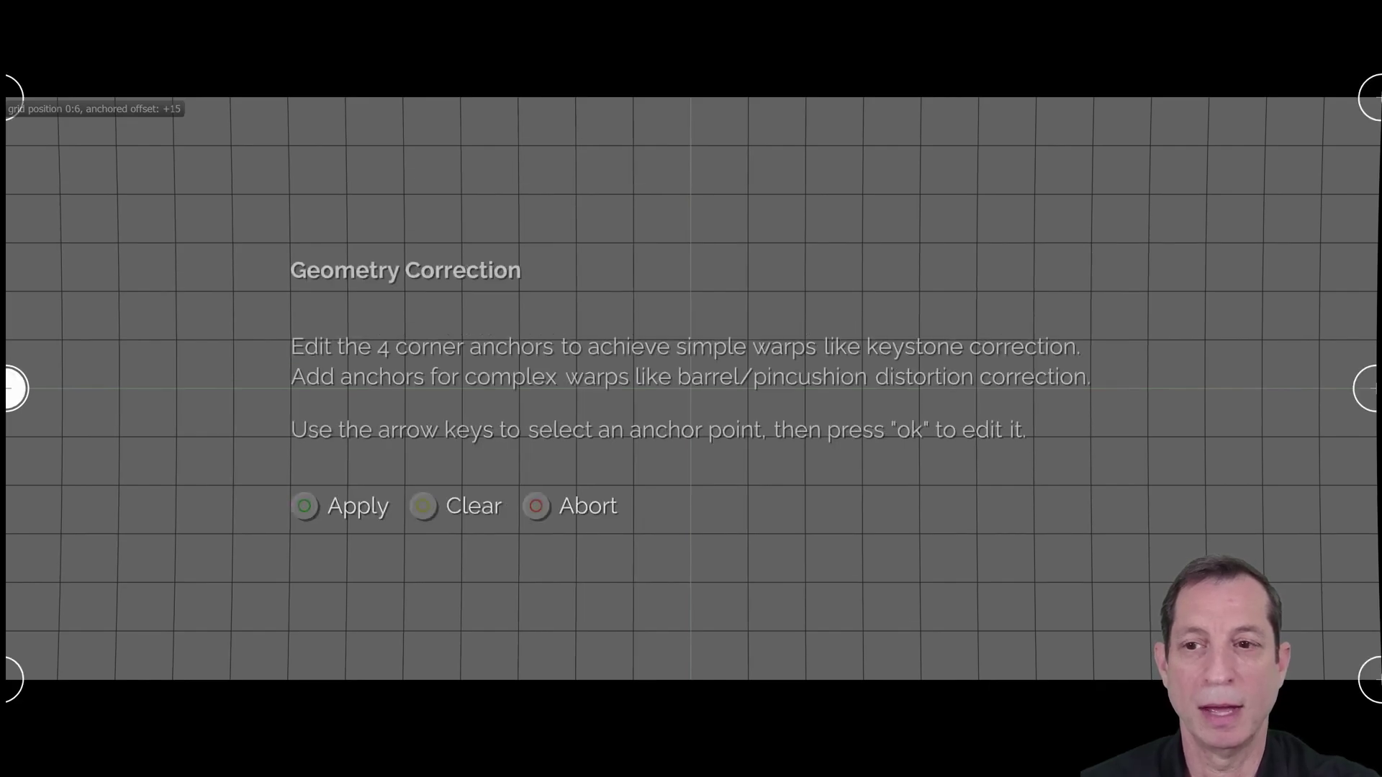
Add an anchor at the centre of the grid's top edge, grid position 12:0, and move it inward to an offset of +16.
key("Up")
key("Up")
key("Up")
key("Up")
key("Up")
key("Up")
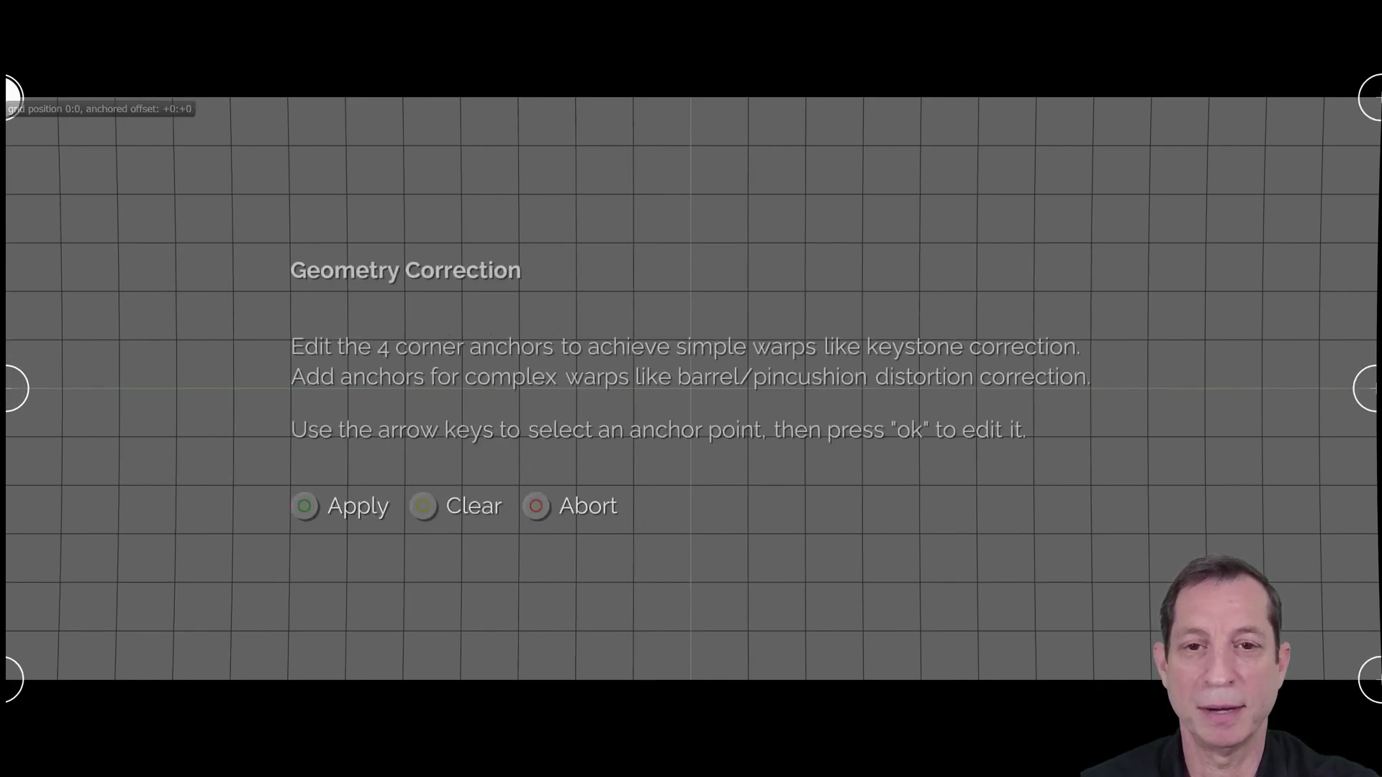
key("Right")
key("Right")
key("Right")
key("Right")
key("Right")
key("Right")
key("Right")
key("Right")
key("Right")
key("Right")
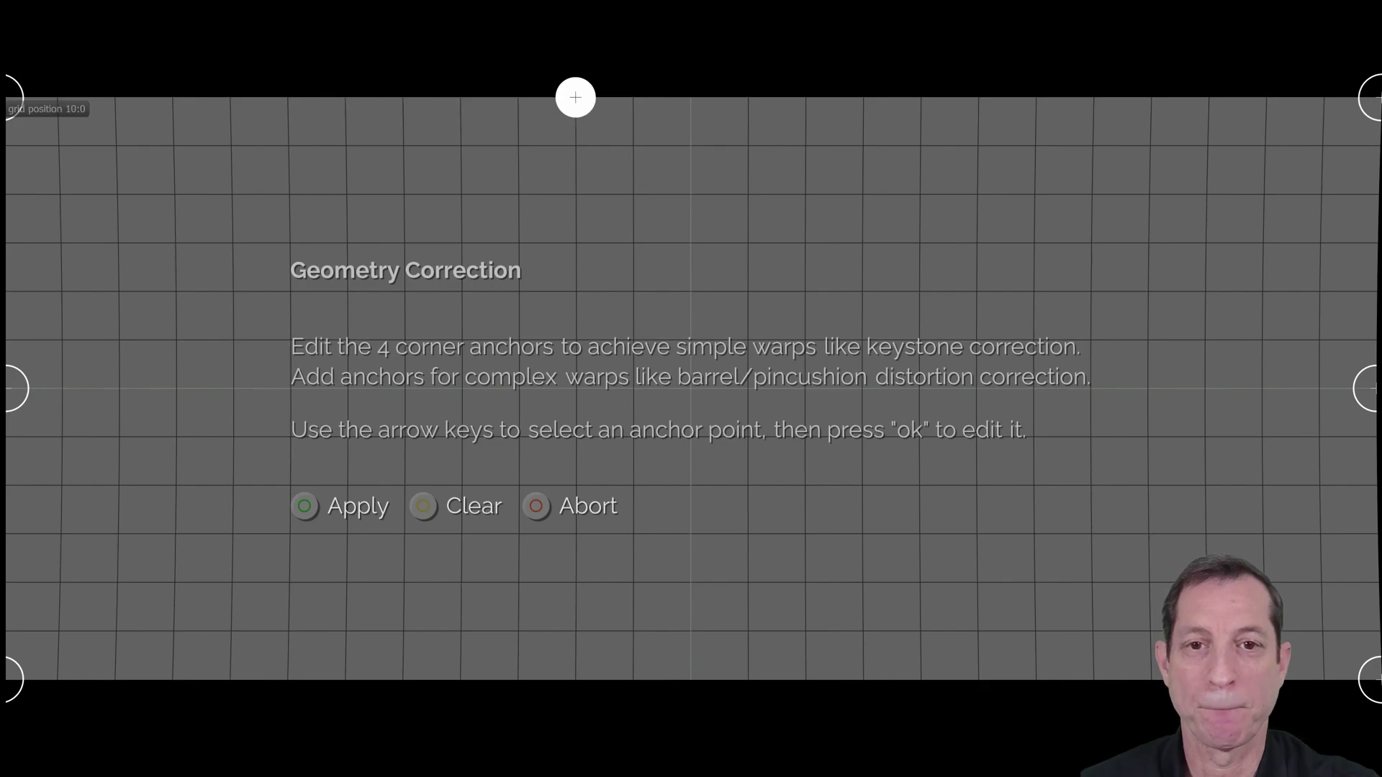
key("Right")
key("Right")
key("Return")
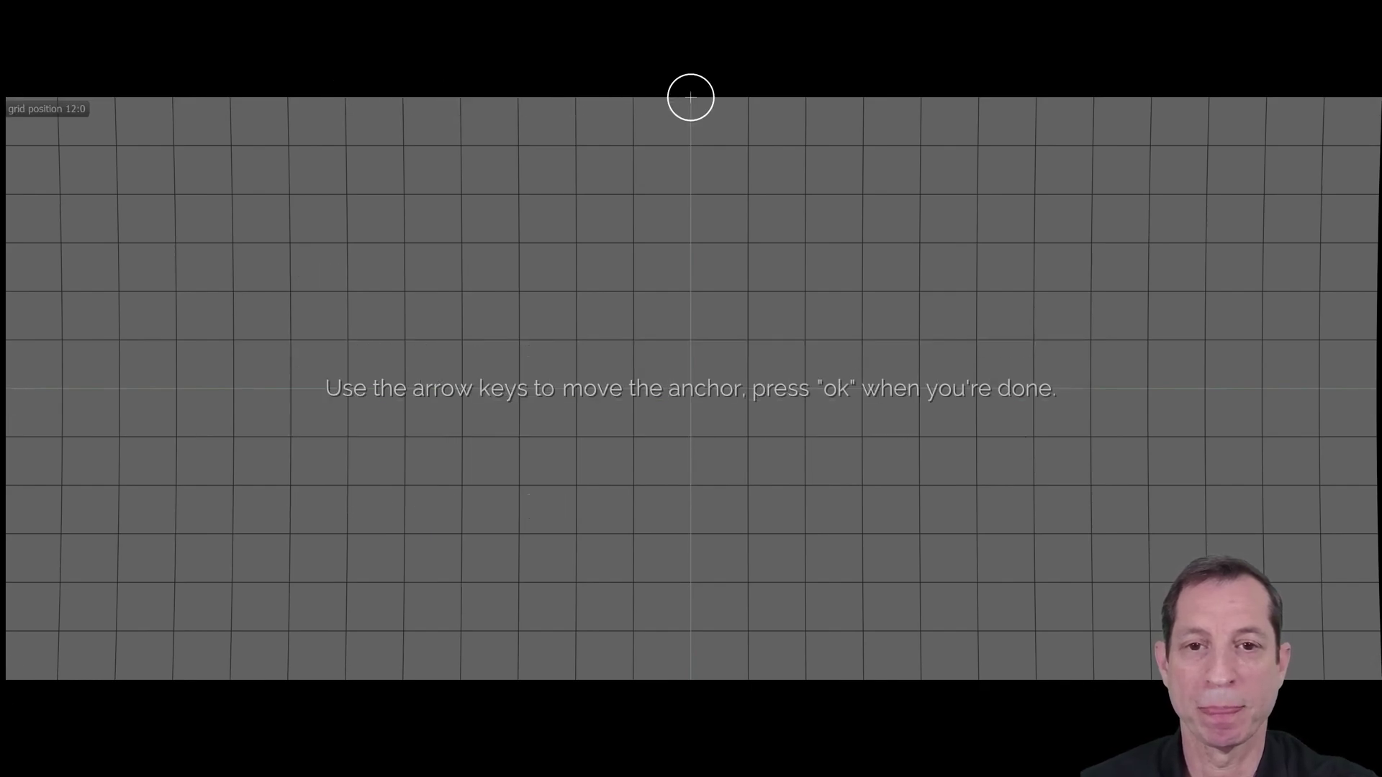
key("Up")
key("Up")
key("Up")
key("Up")
key("Up")
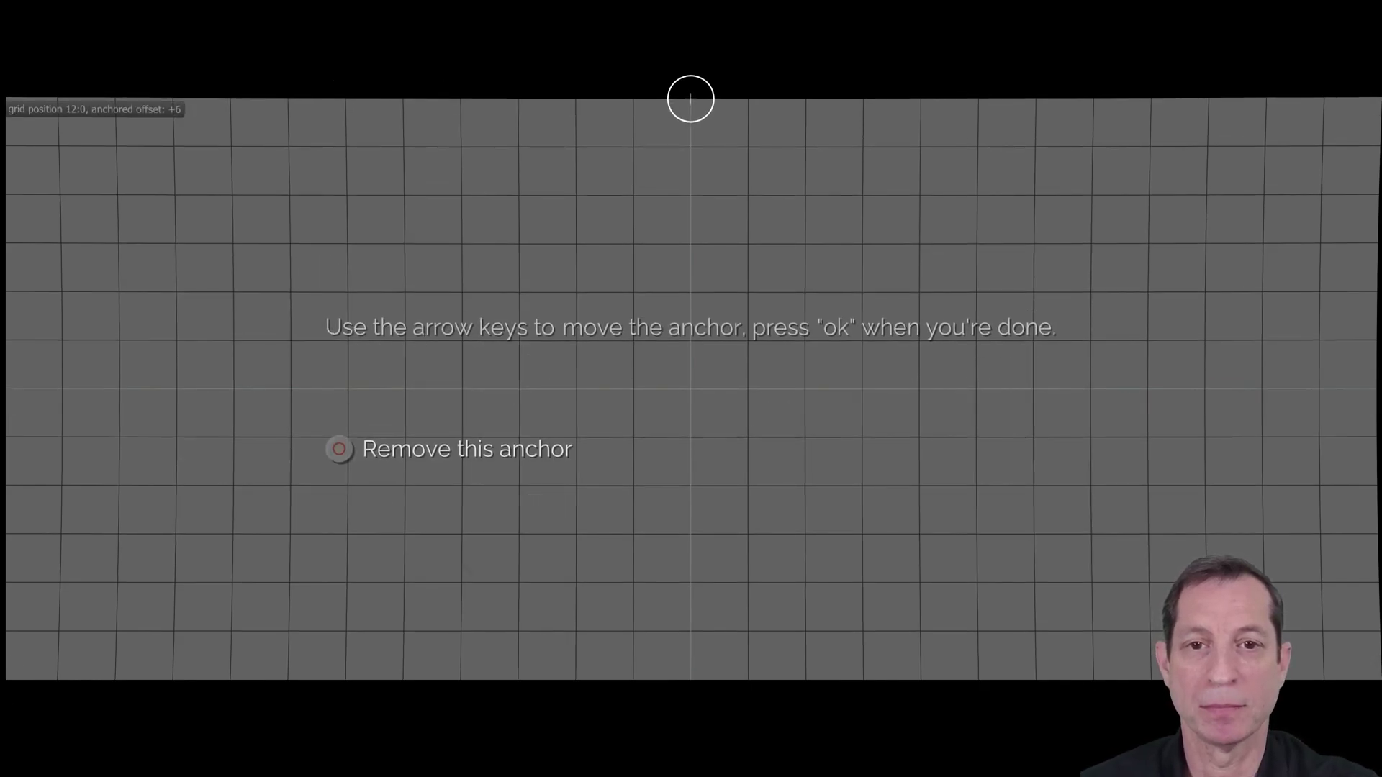
key("Down")
key("Down")
key("Down")
key("Down")
key("Down")
key("Down")
key("Down")
key("Down")
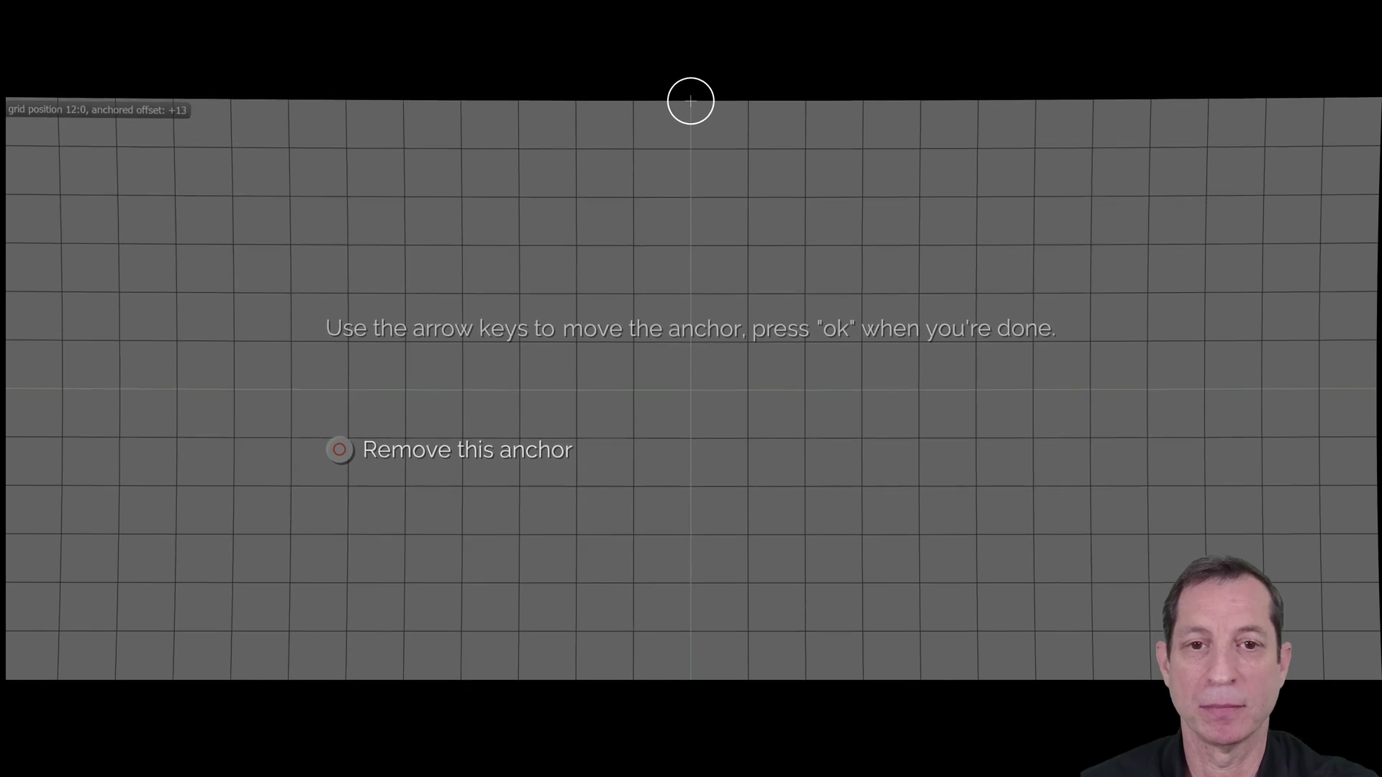
key("Return")
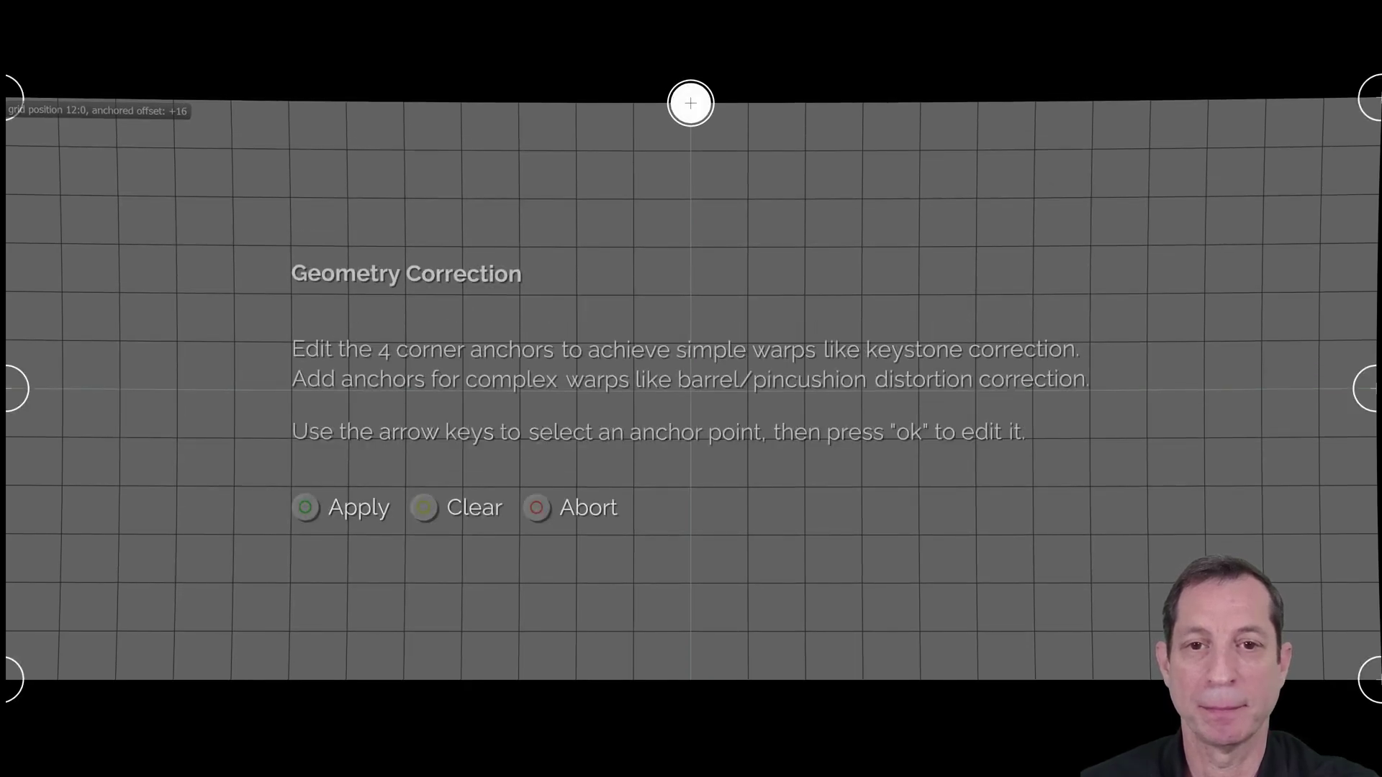
Move the bottom-edge centre anchor, grid position 12:12, inward to an offset of -15, and clear all anchor corrections.
key("Down")
key("Return")
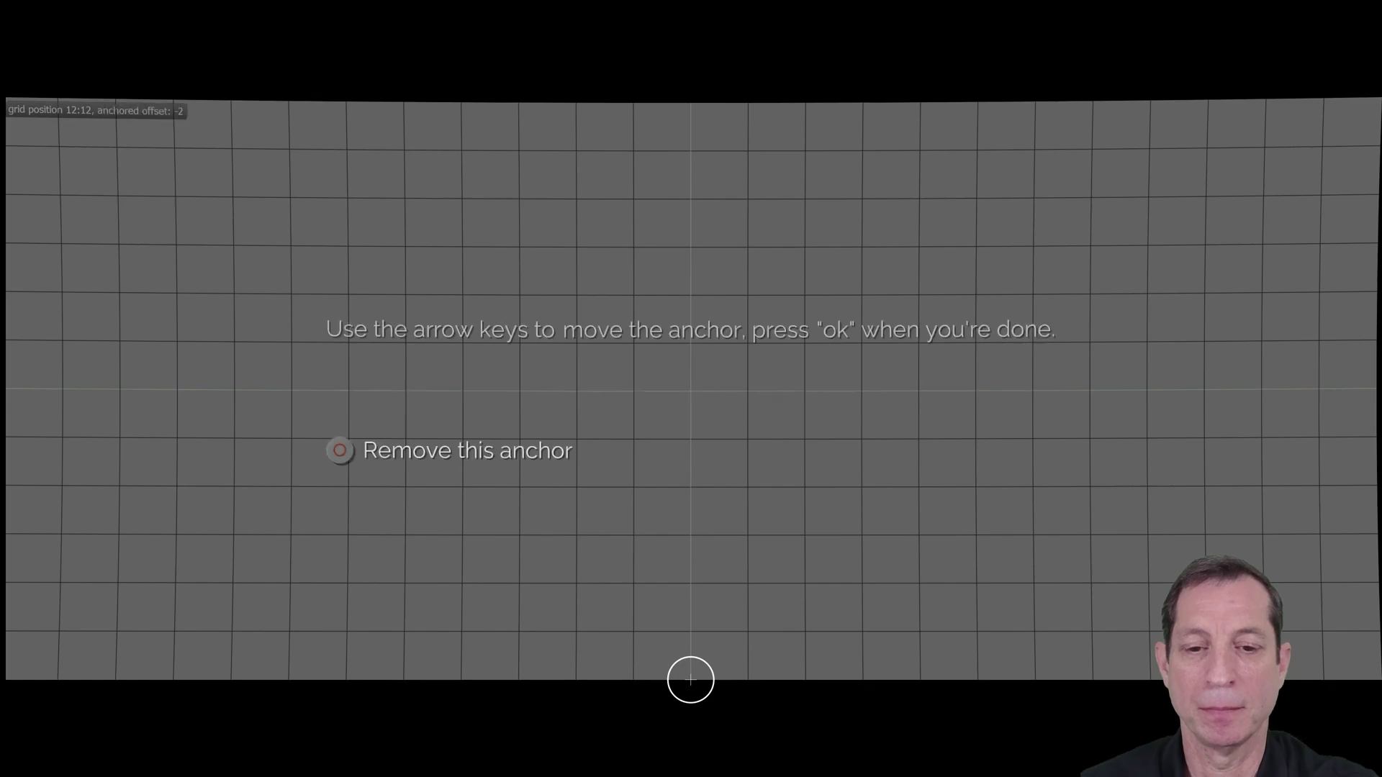
key("Up")
key("Up")
key("Up")
key("Up")
key("Up")
key("Up")
key("Up")
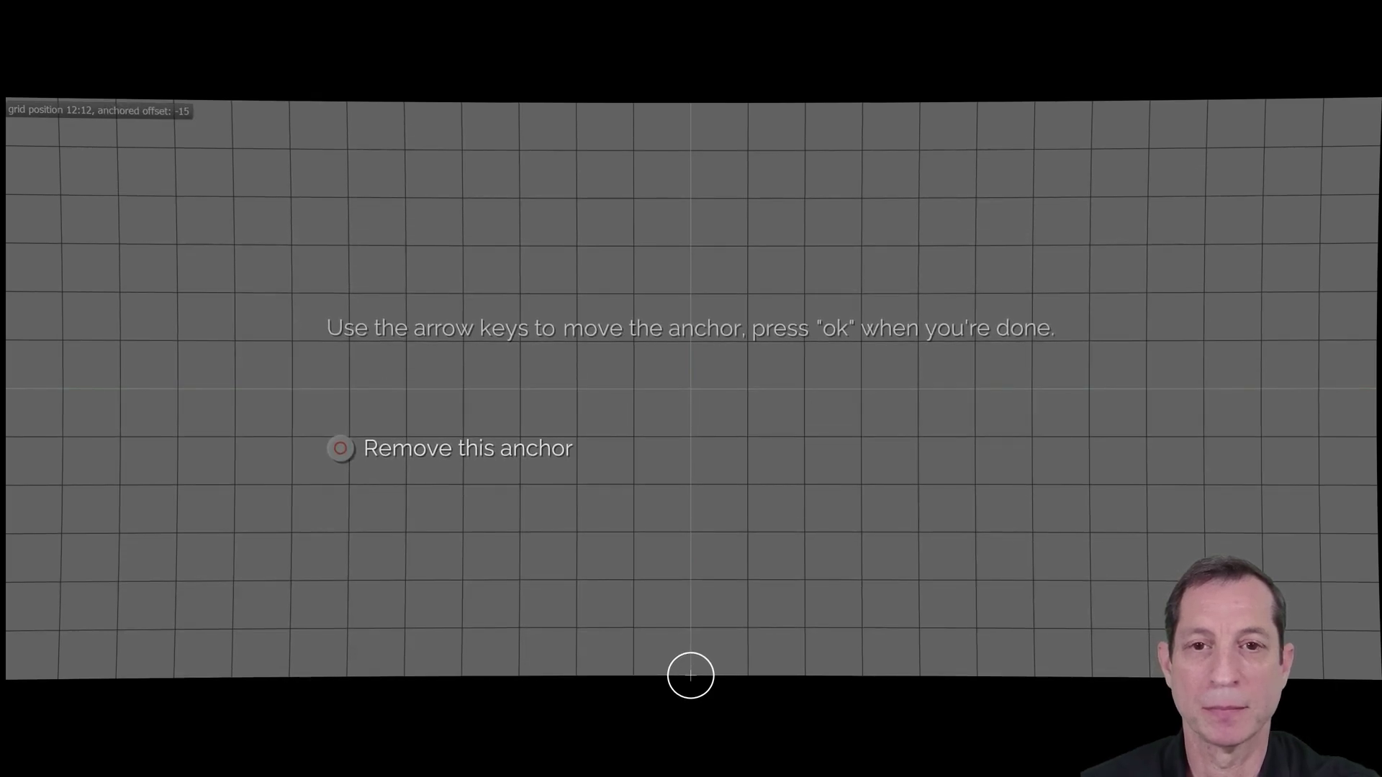
key("Return")
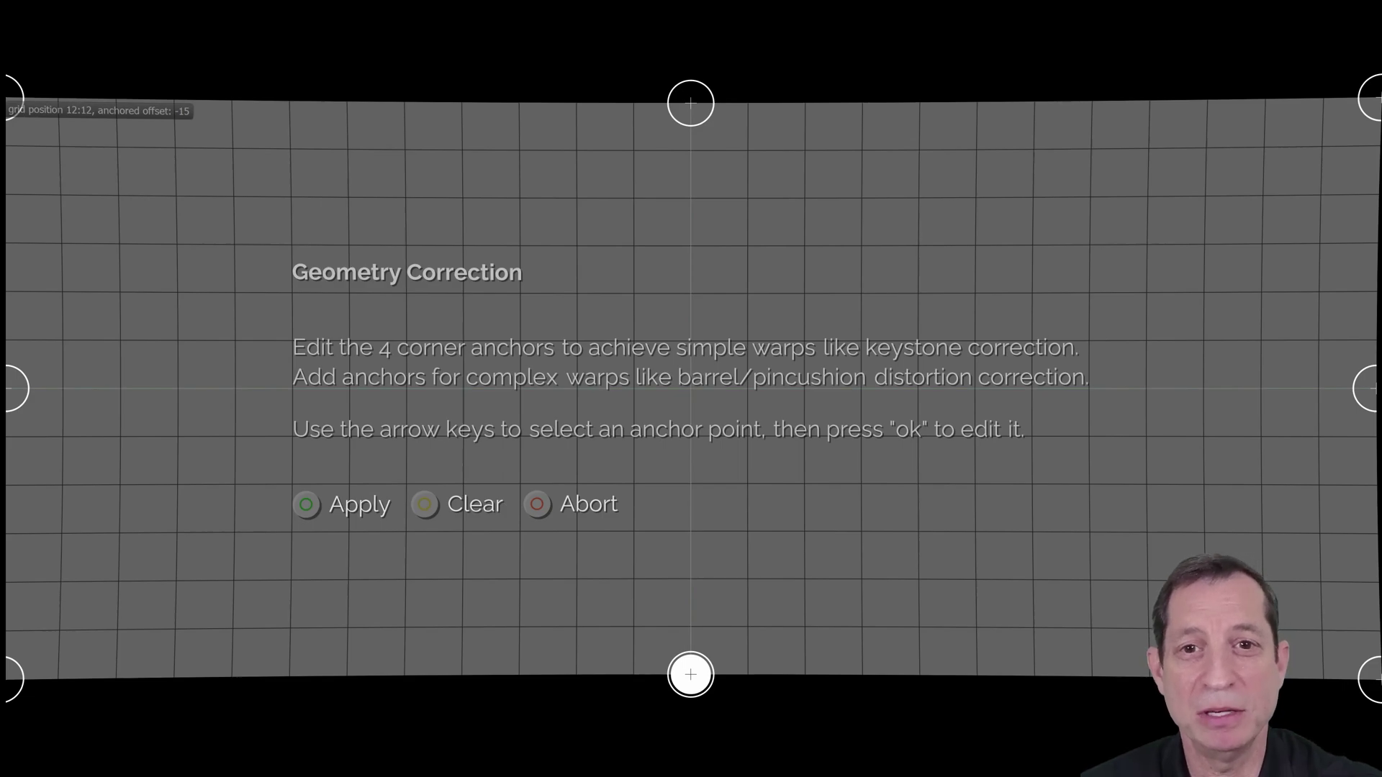
key("Delete")
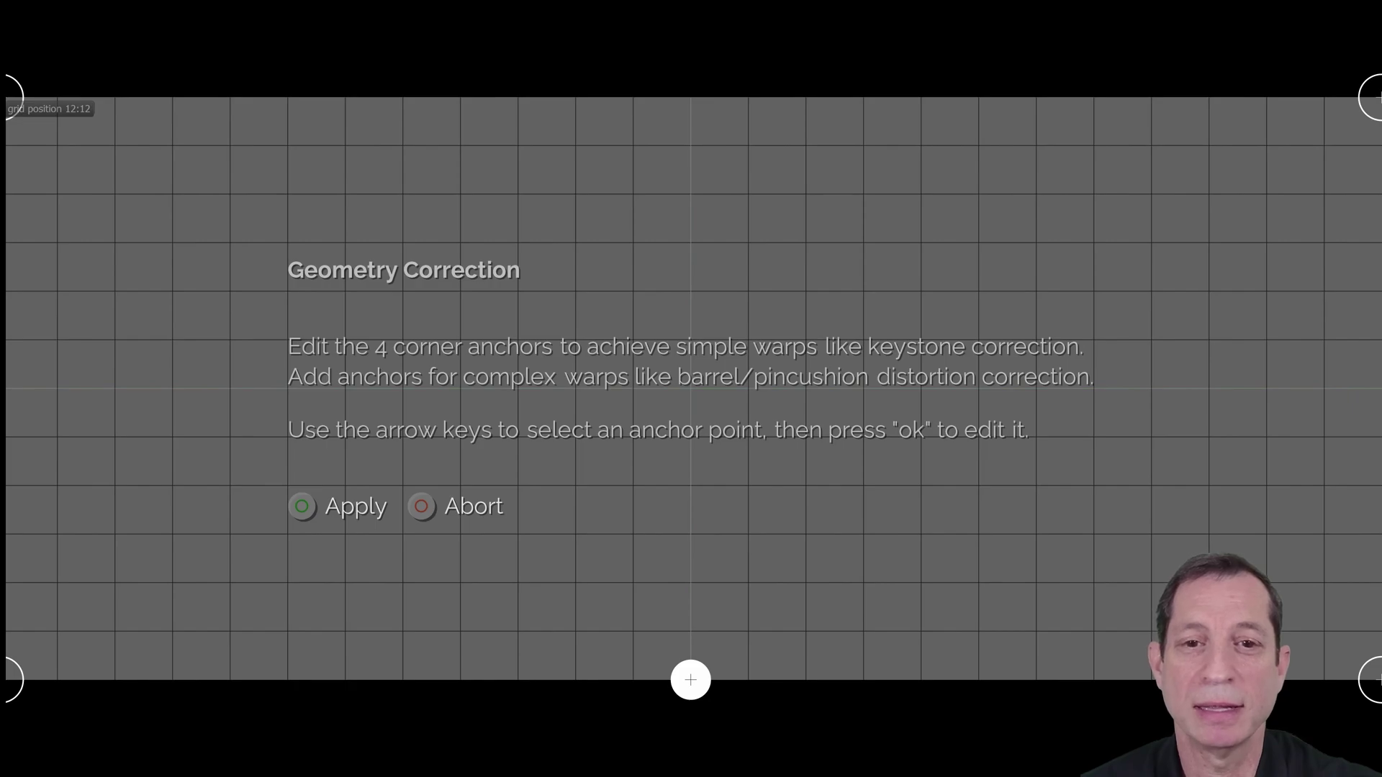
Add an anchor at the centre of the grid's bottom edge, grid position 12:12, and raise it to an offset of -80.
key("Return")
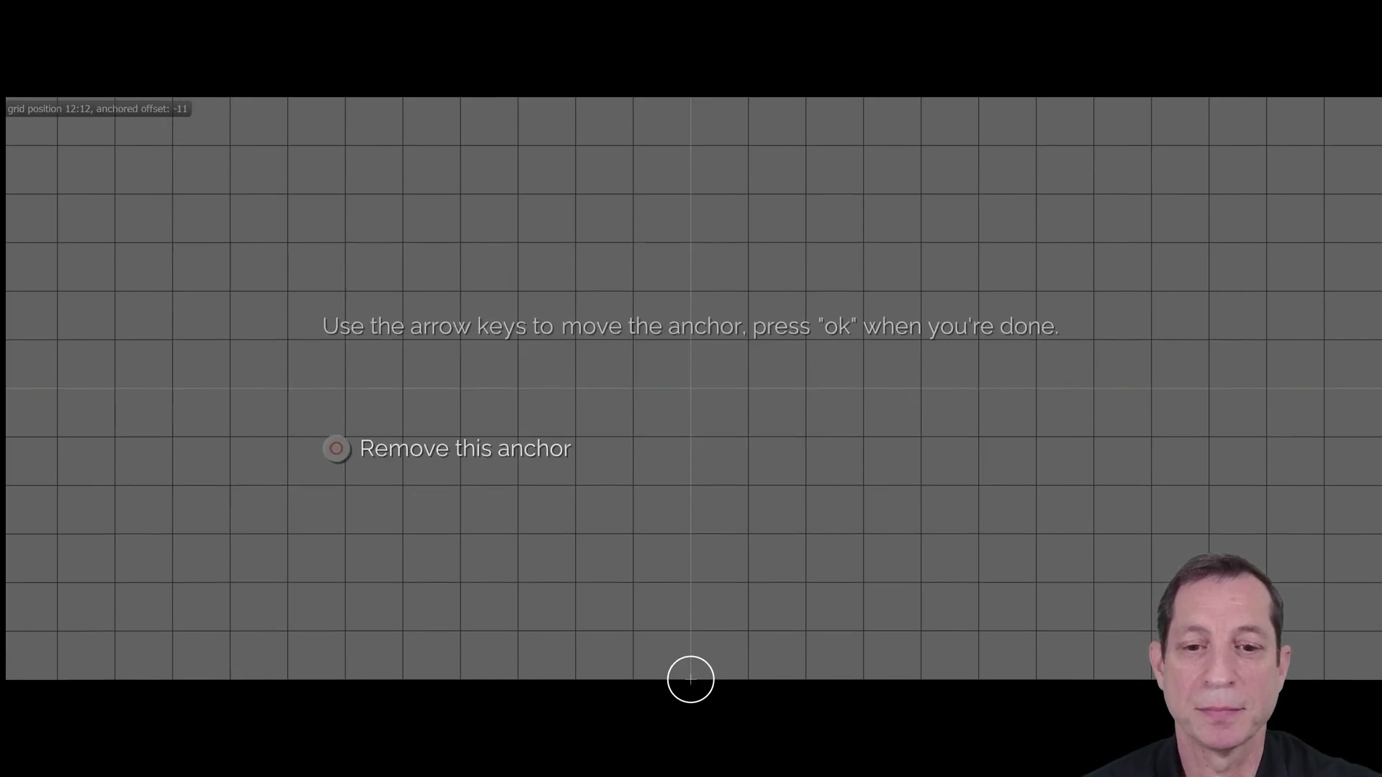
key("Up")
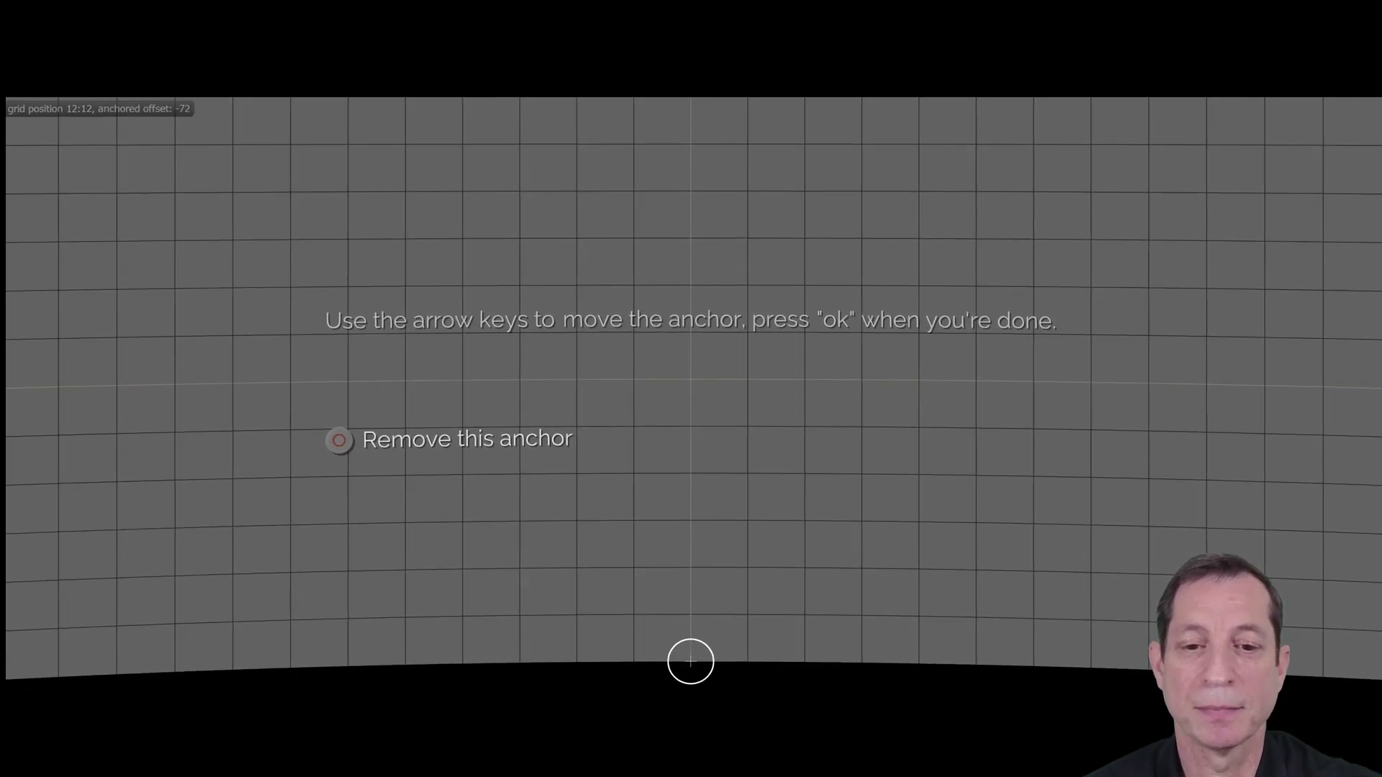
key("Up")
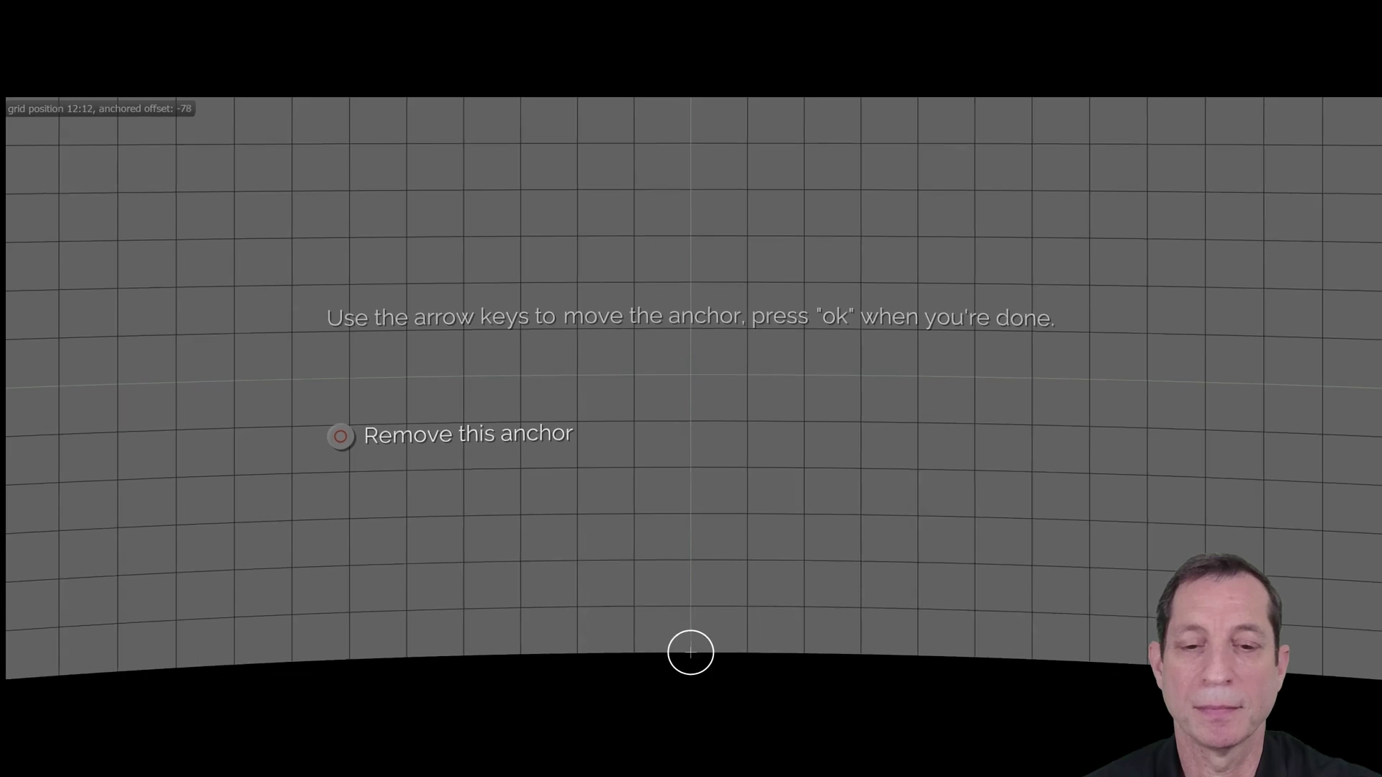
key("Up")
key("Up")
key("Return")
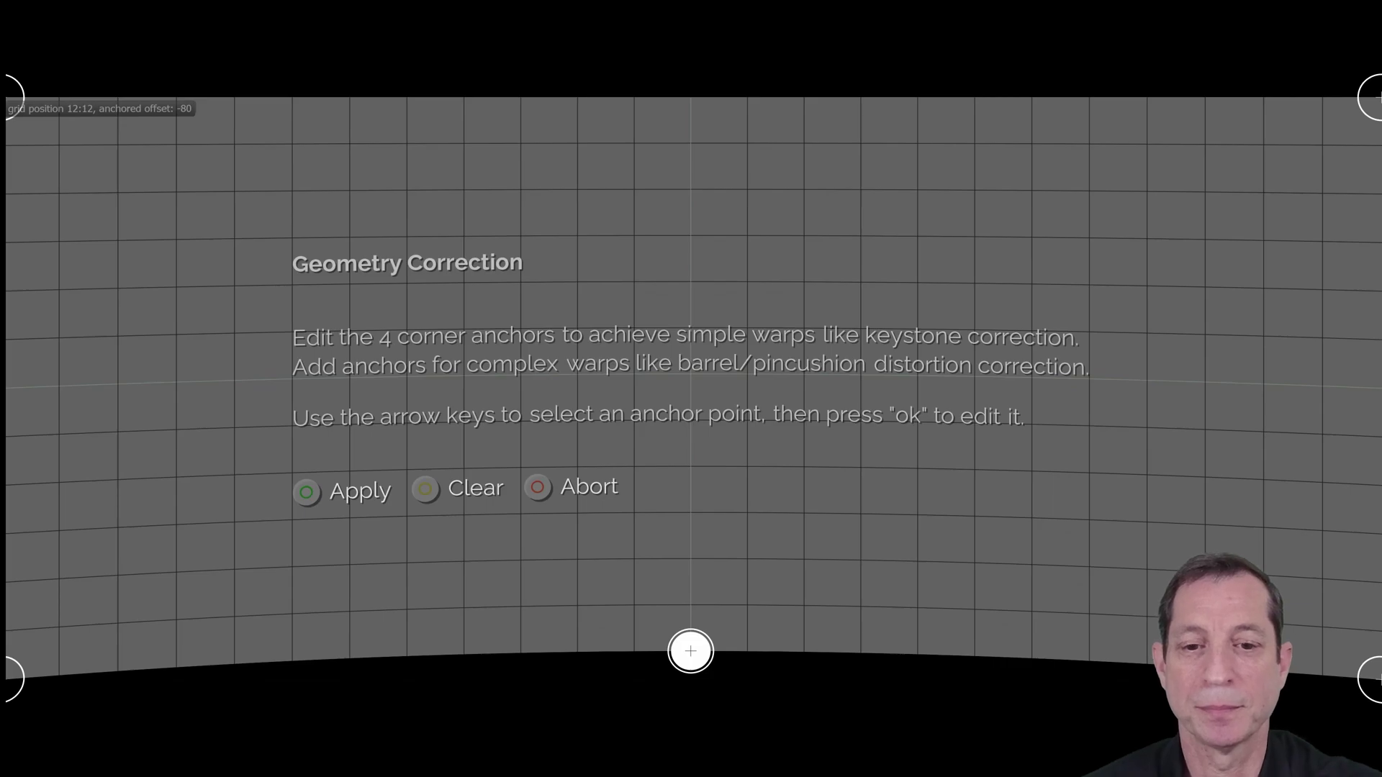
key("Return")
key("Return")
Lower the anchor at the centre of the grid's top edge, grid position 12:0, to an offset of +123 and apply the geometry correction.
key("Up")
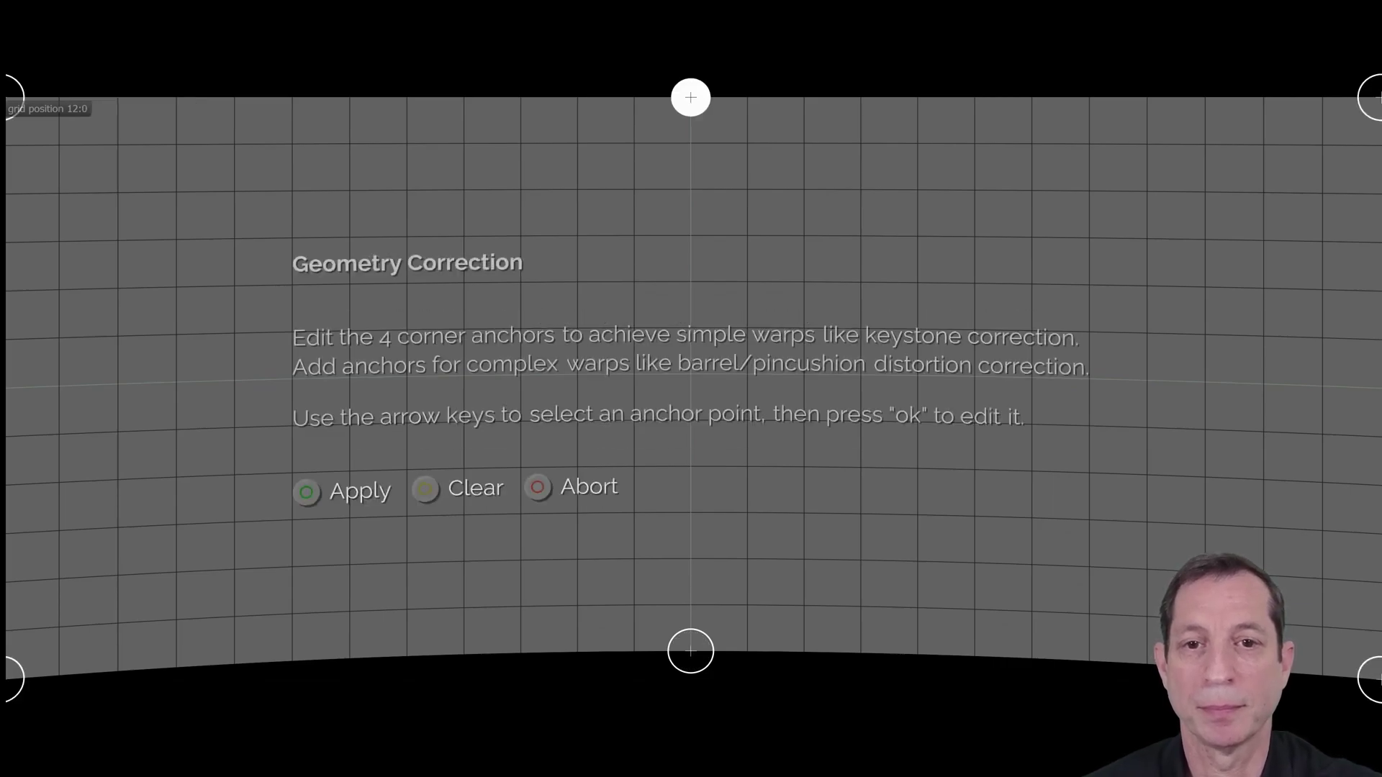
key("Return")
key("Up")
key("Down")
key("Down")
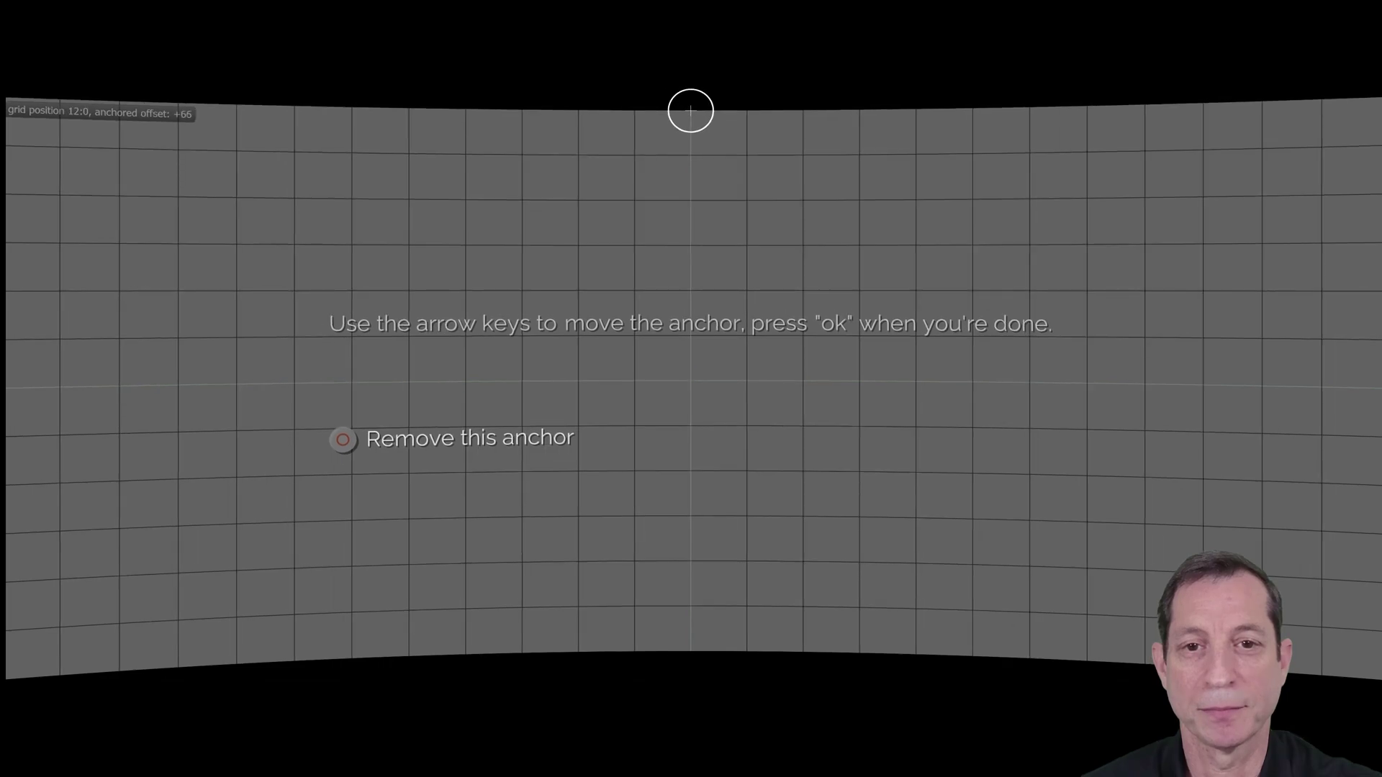
key("Down")
key("Down")
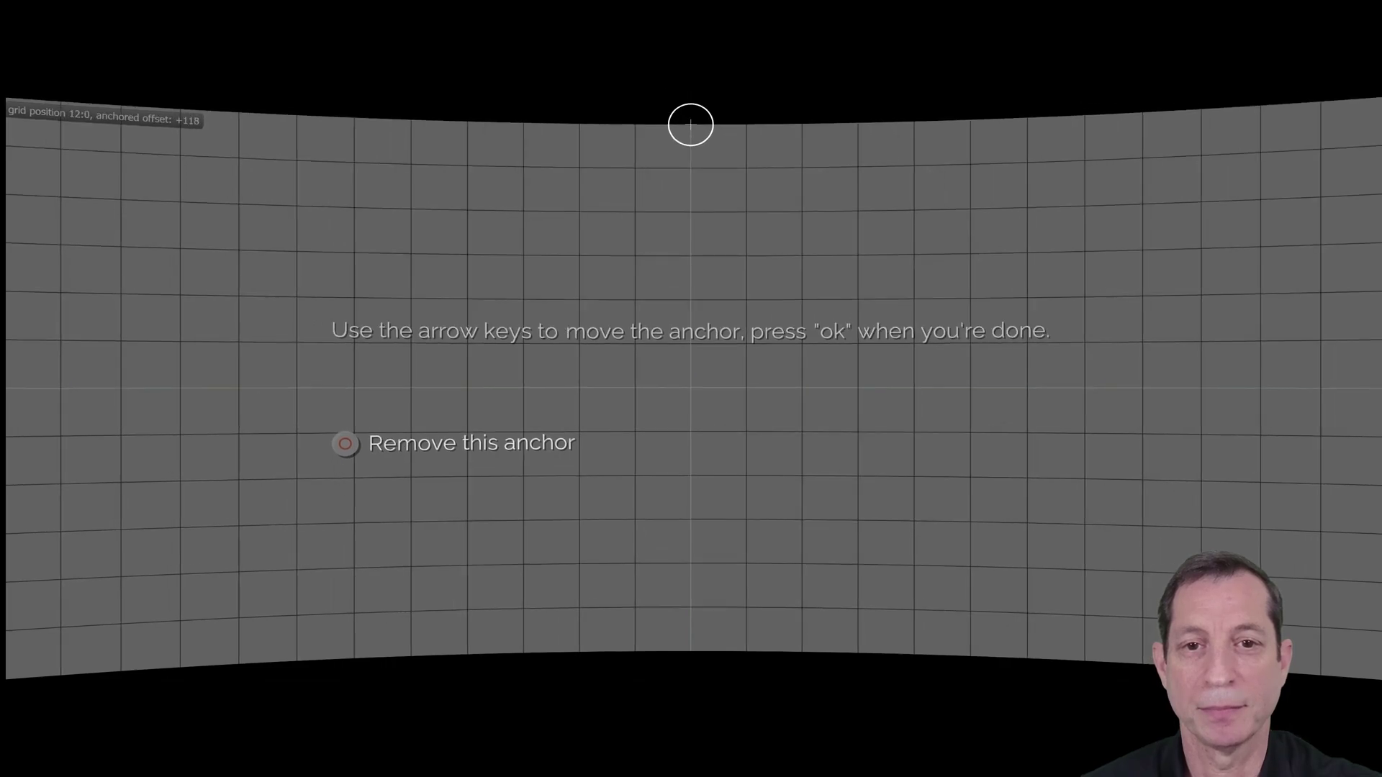
key("Down")
key("Down")
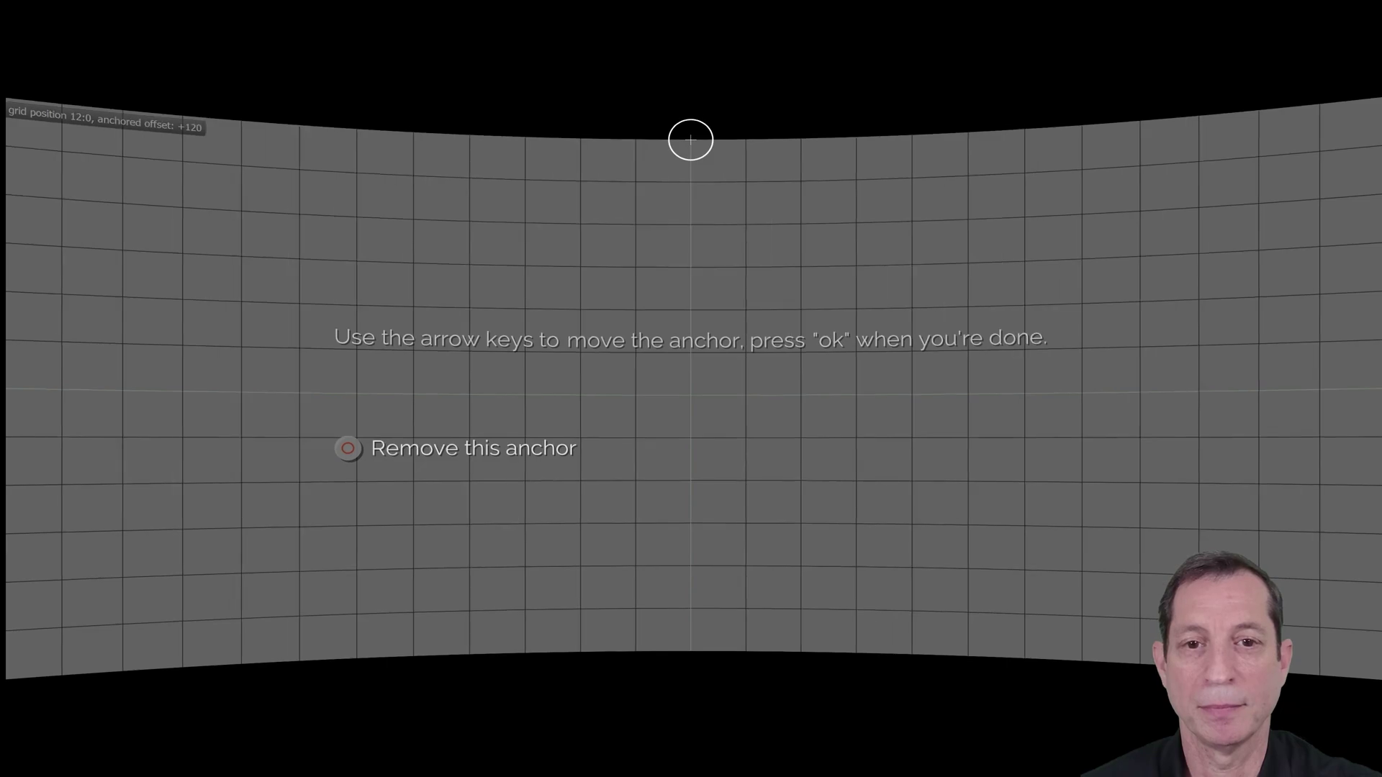
key("Down")
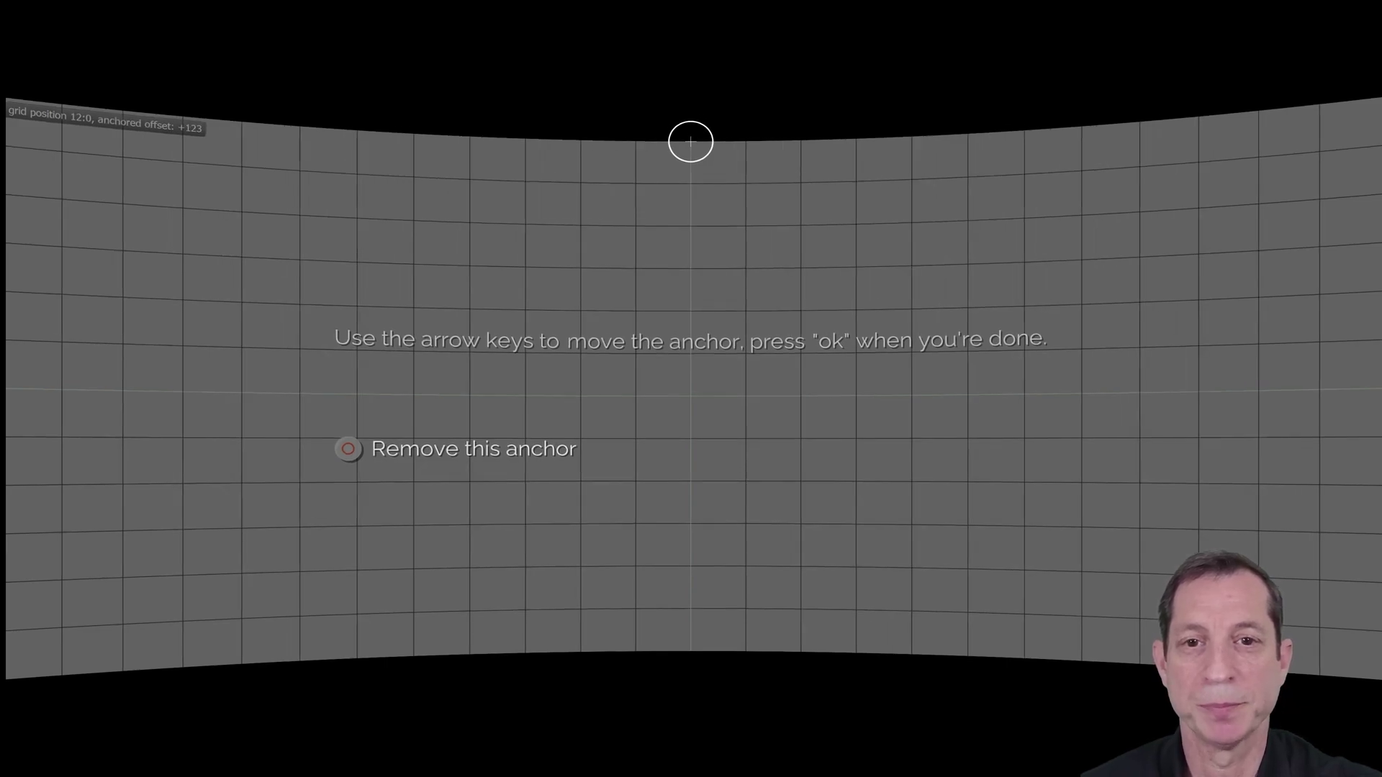
key("Return")
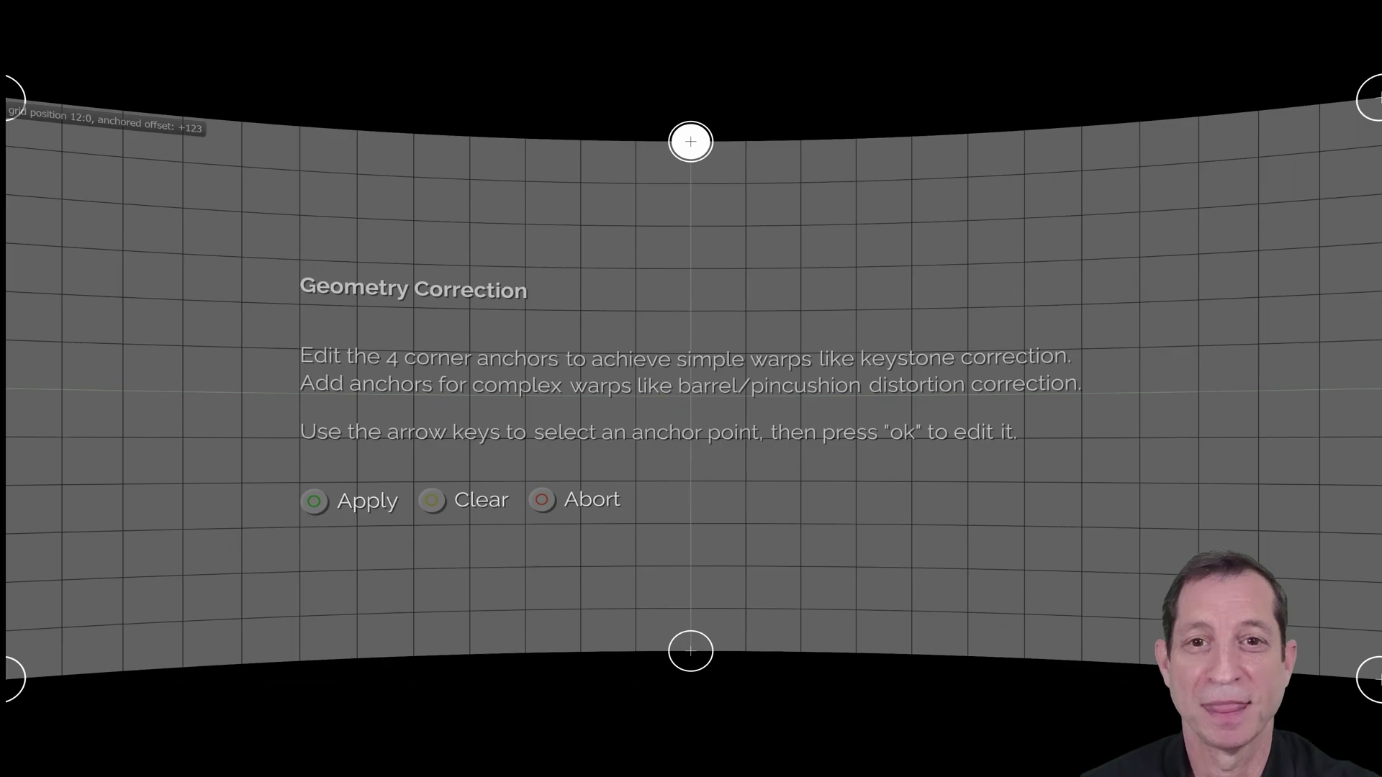
key("Return")
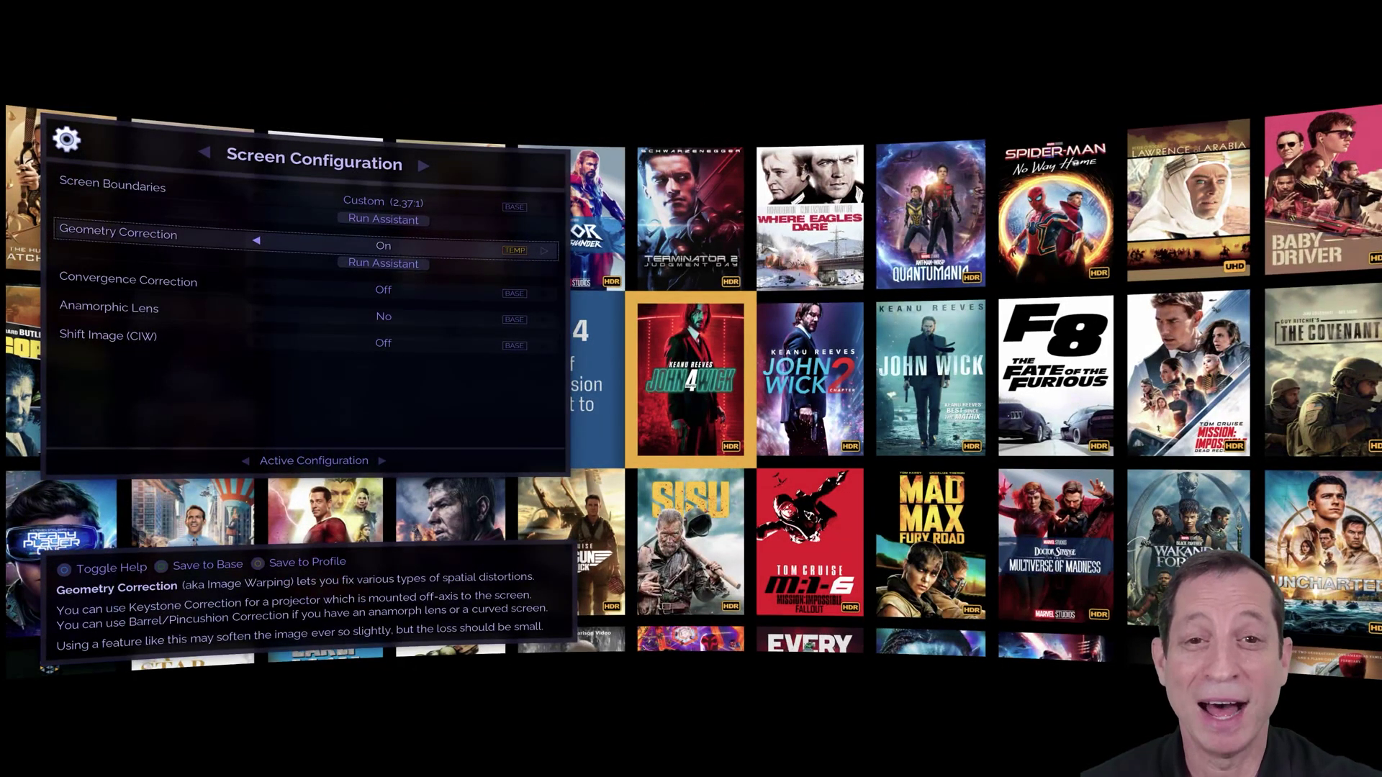